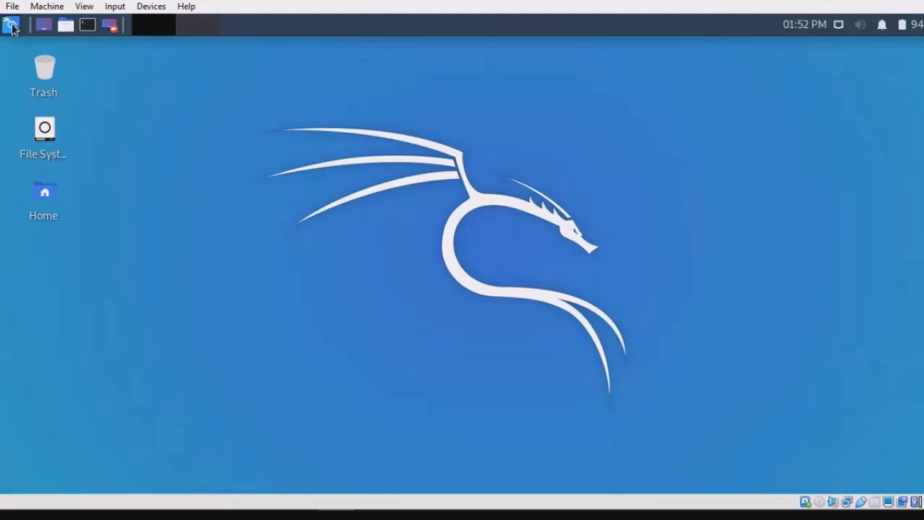
# - Launch Maltego from the Kali Linux applications and create a new graph
pyautogui.click(13, 28)
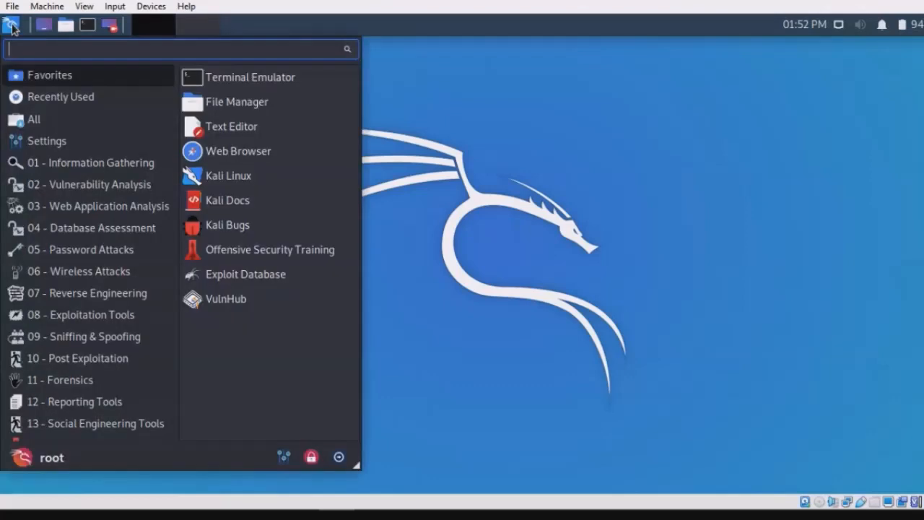
pyautogui.write('maltego')
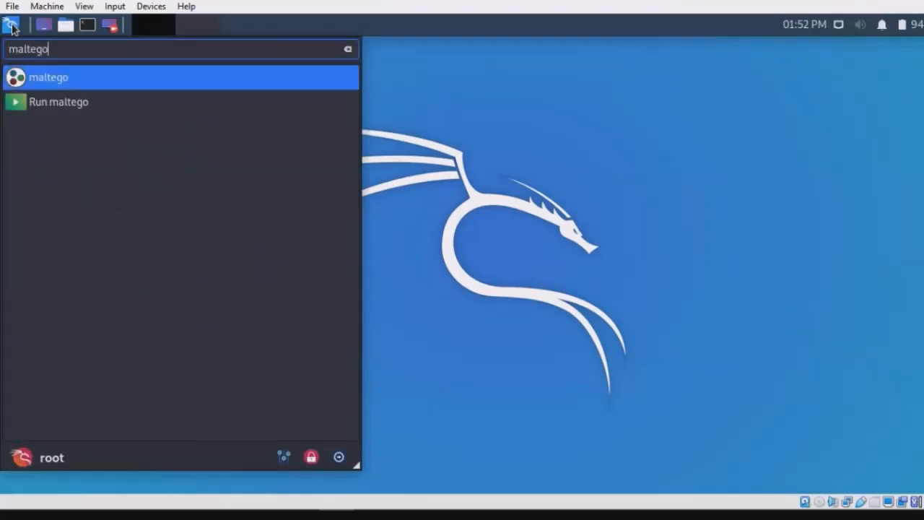
pyautogui.click(61, 80)
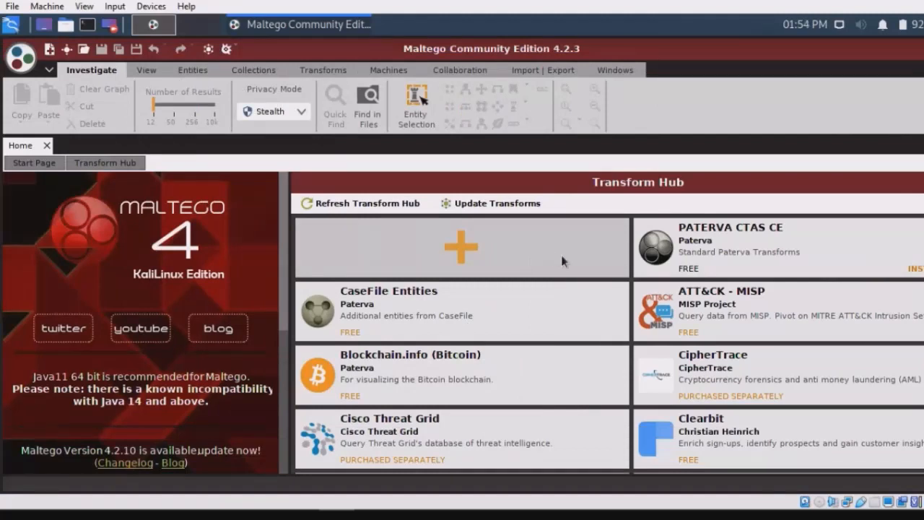
pyautogui.moveTo(550, 323)
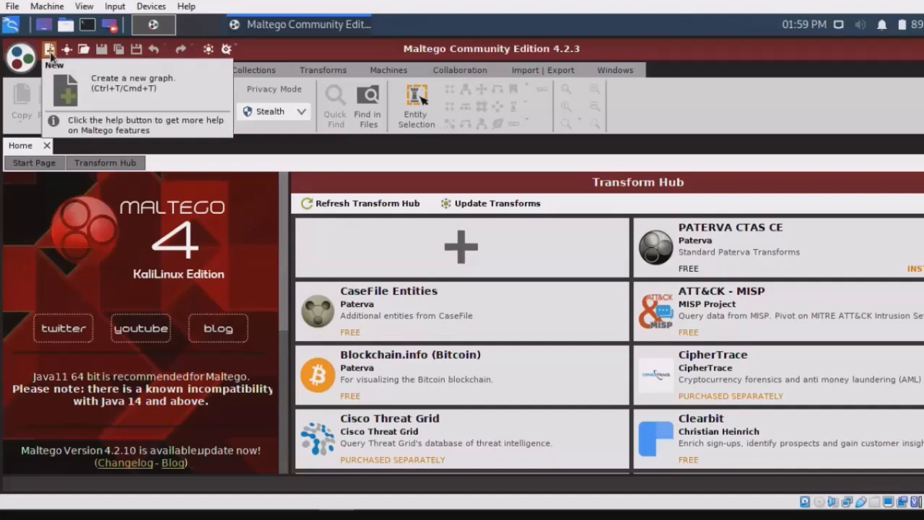
pyautogui.click(49, 51)
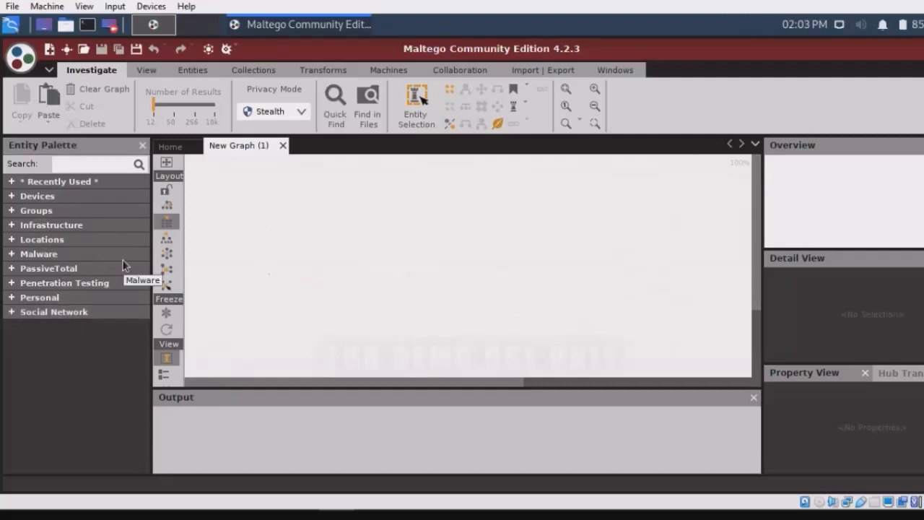
# - Add a Website entity from the Infrastructure group to the middle of the new graph
pyautogui.click(10, 226)
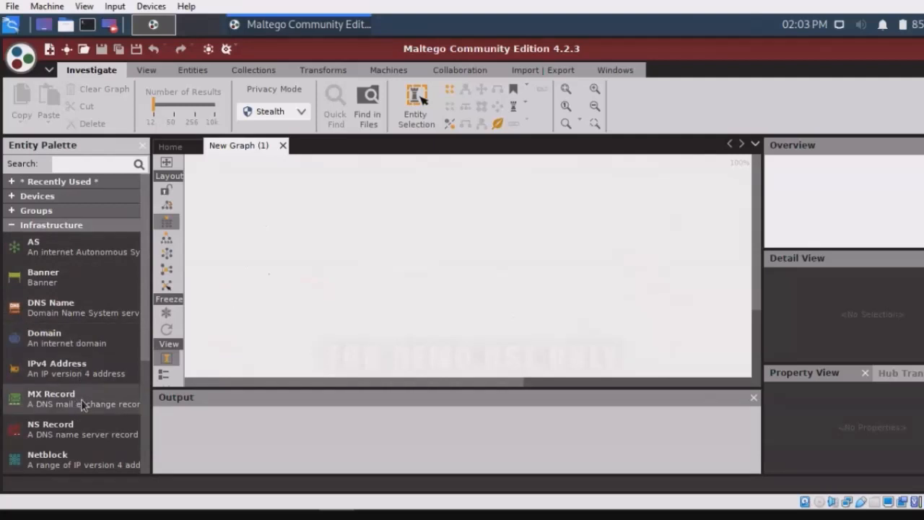
pyautogui.scroll(-3, 80, 408)
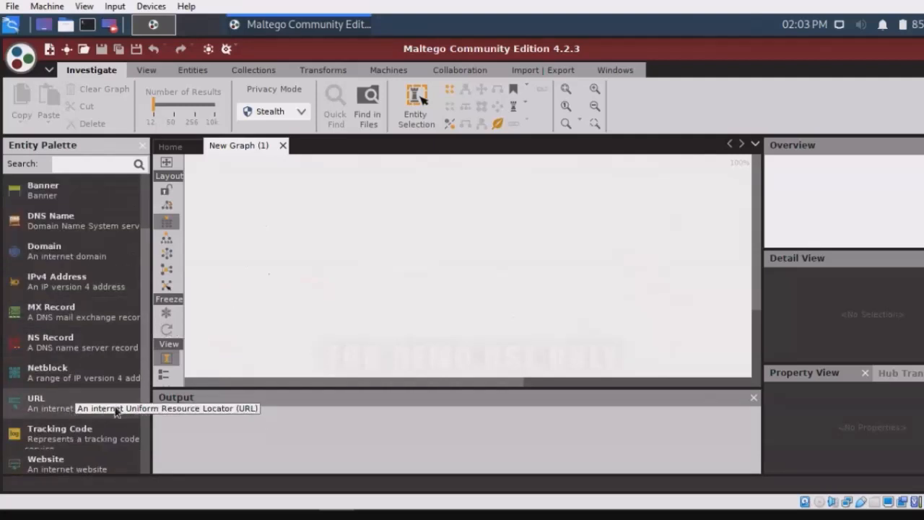
pyautogui.scroll(-2, 116, 409)
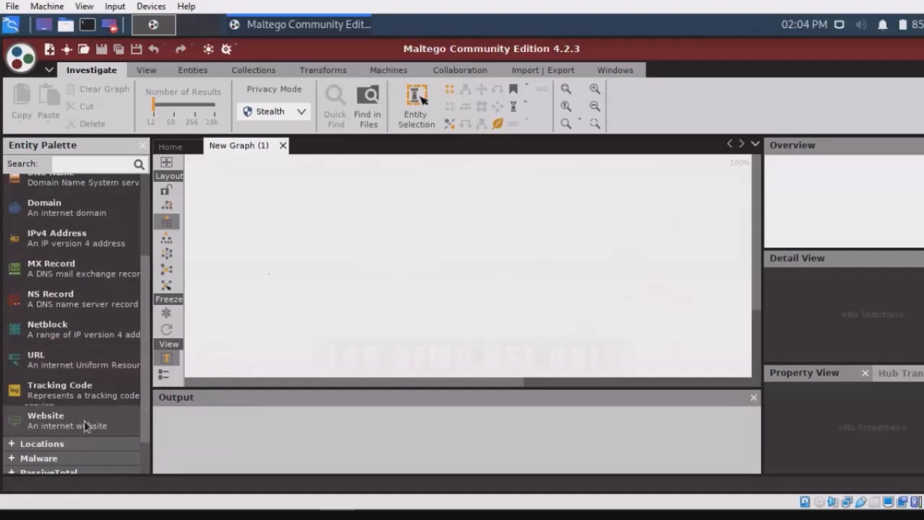
pyautogui.moveTo(70, 416); pyautogui.dragTo(480, 267)
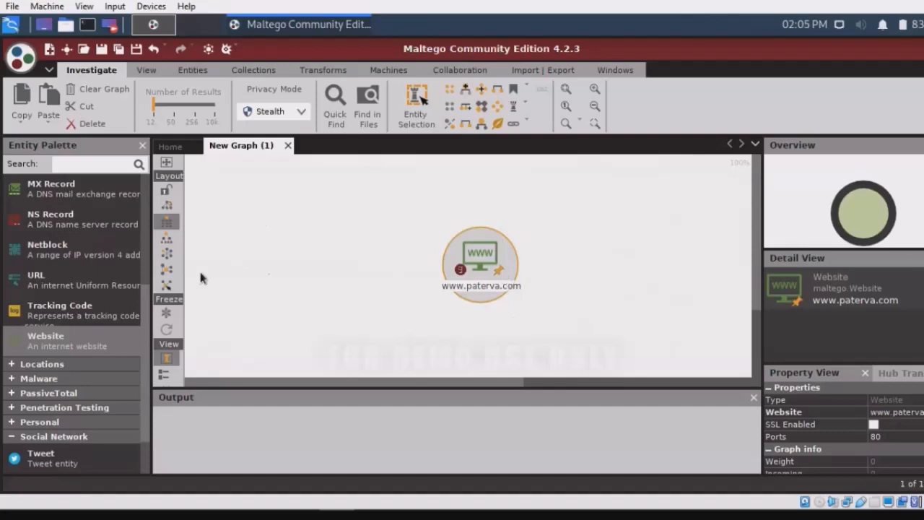
# - Add a Person entity and a Phone Number entity from the Personal group to the graph beside the website
pyautogui.scroll(5, 92, 259)
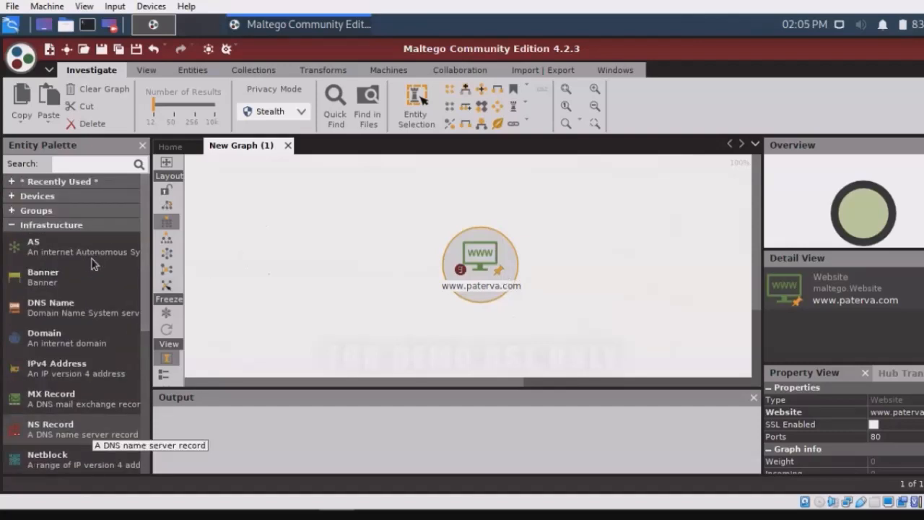
pyautogui.click(11, 196)
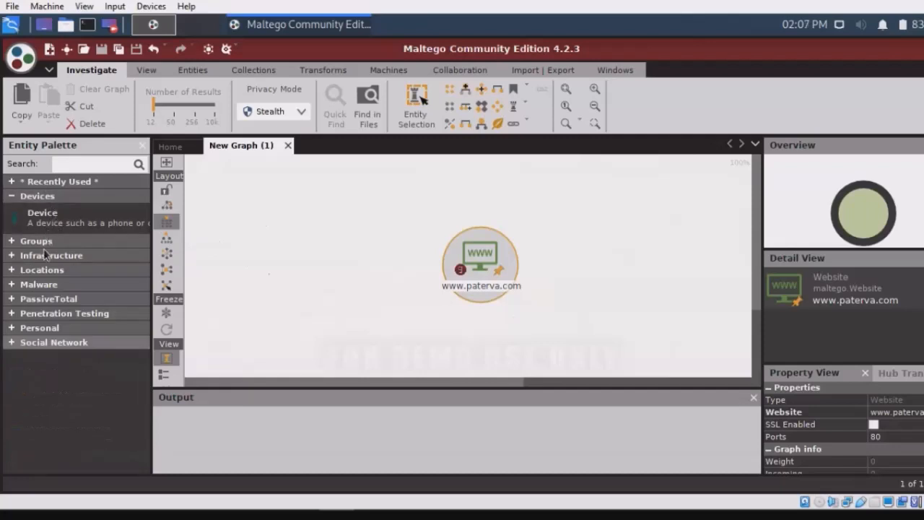
pyautogui.click(11, 328)
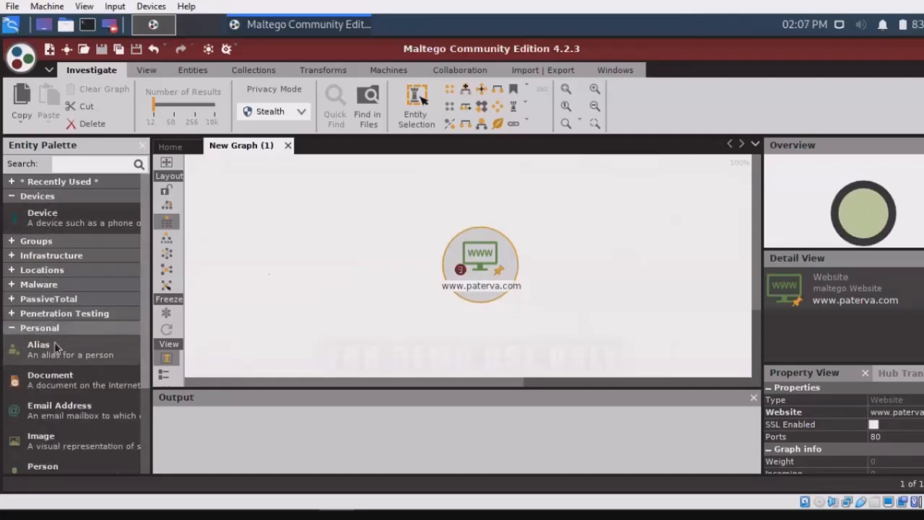
pyautogui.scroll(-2, 60, 349)
pyautogui.scroll(-2, 60, 349)
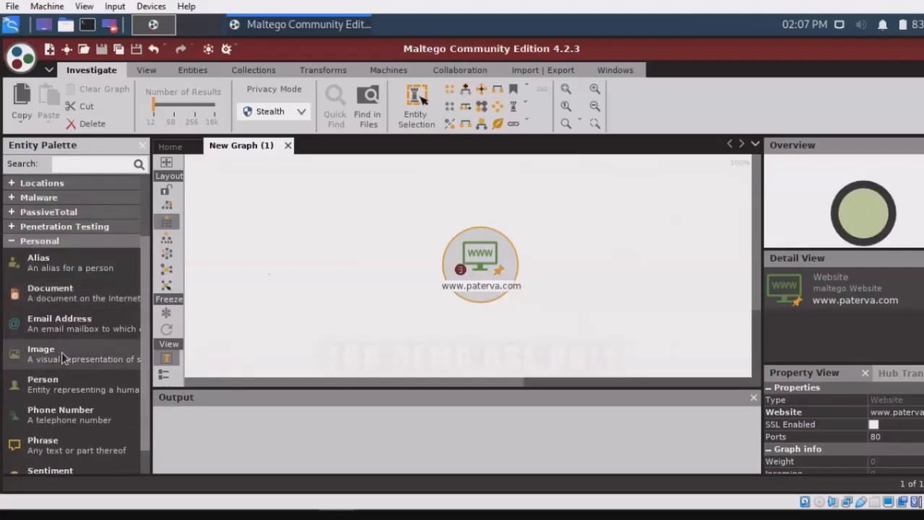
pyautogui.moveTo(52, 389); pyautogui.dragTo(345, 211)
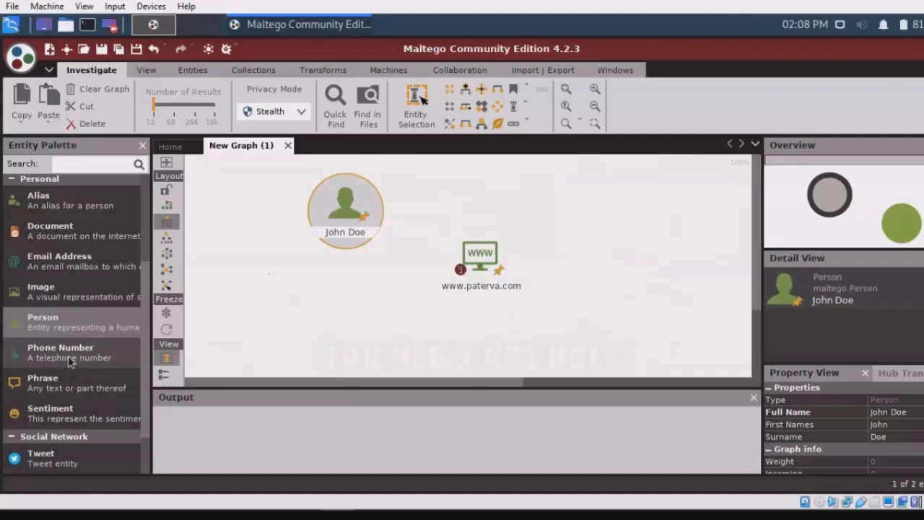
pyautogui.moveTo(73, 365); pyautogui.dragTo(339, 292)
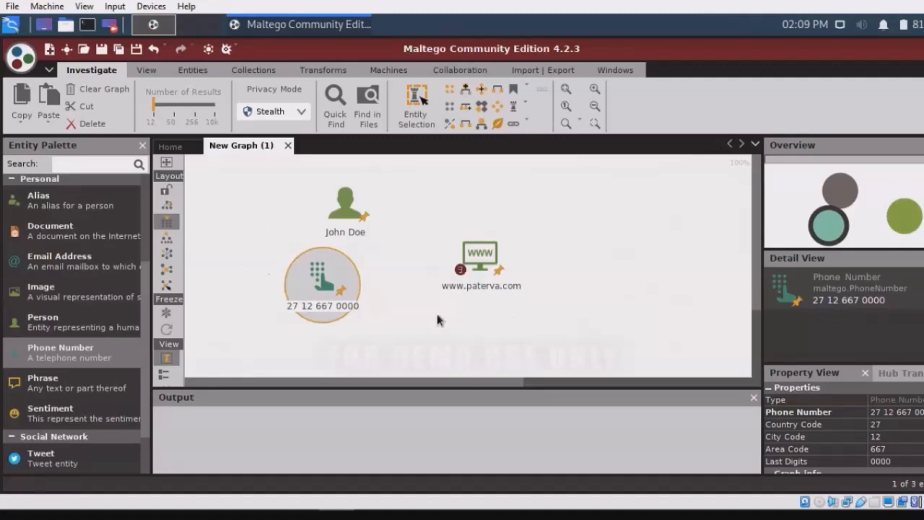
# - Delete the Person and Phone Number entities from the graph
pyautogui.click(482, 257)
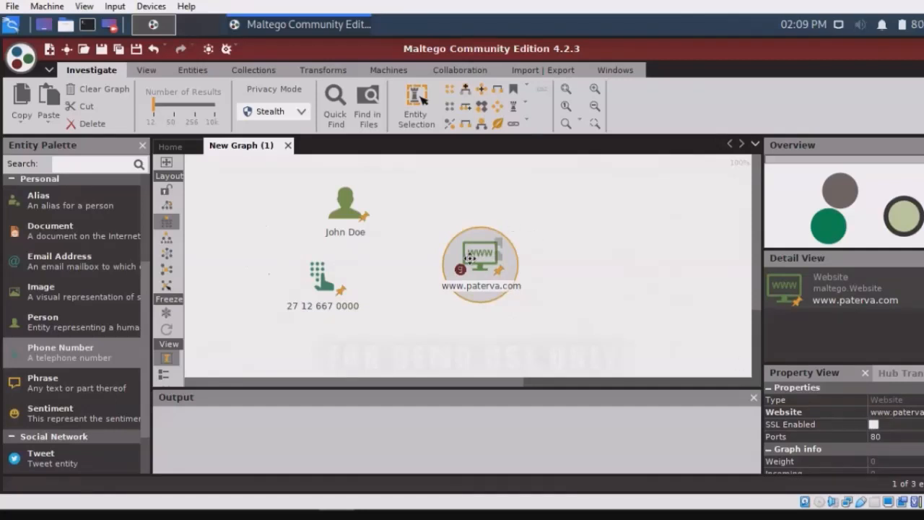
pyautogui.rightClick(470, 259)
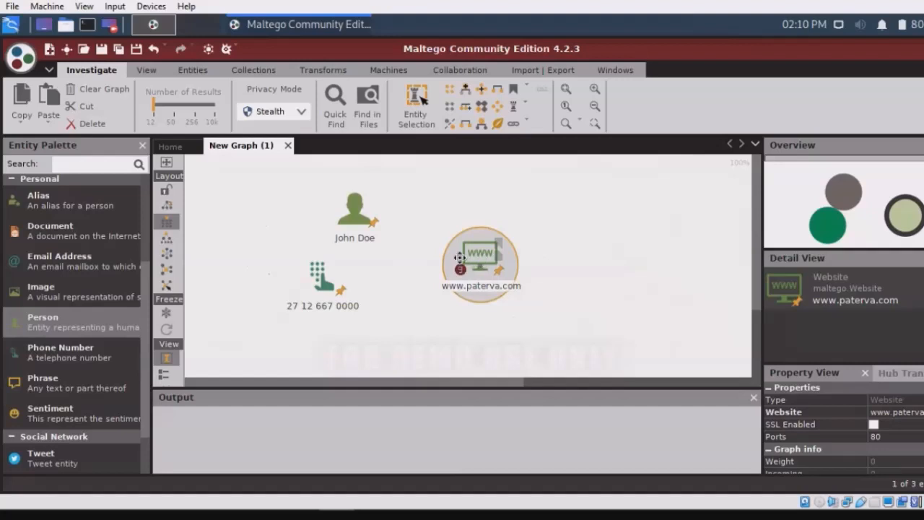
pyautogui.click(351, 219)
pyautogui.rightClick(351, 219)
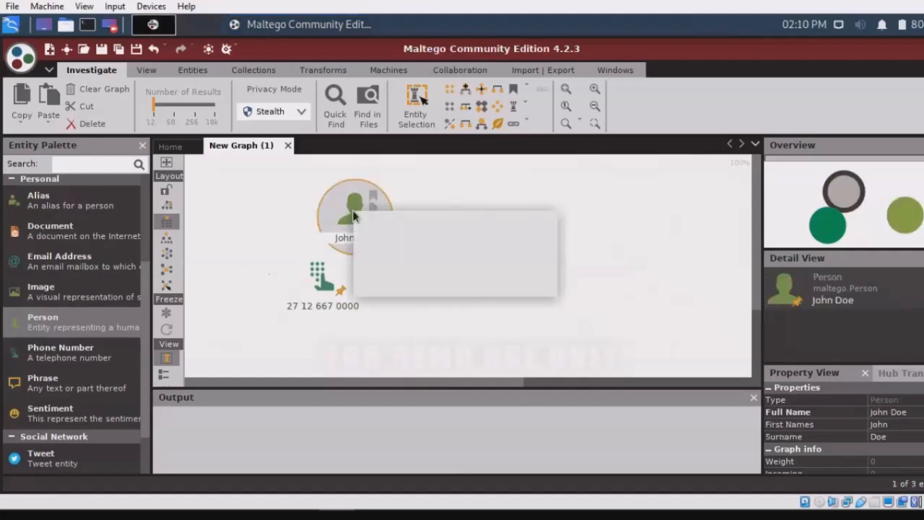
pyautogui.click(378, 288)
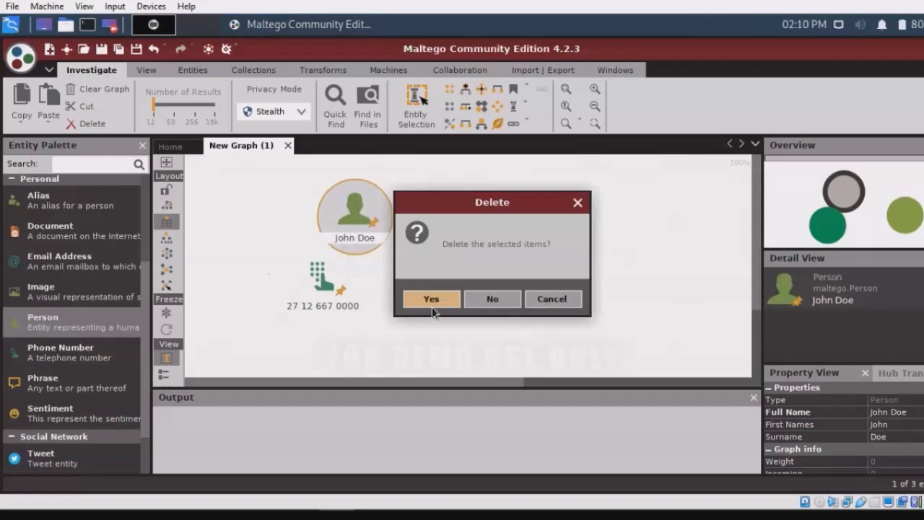
pyautogui.click(427, 296)
pyautogui.click(322, 269)
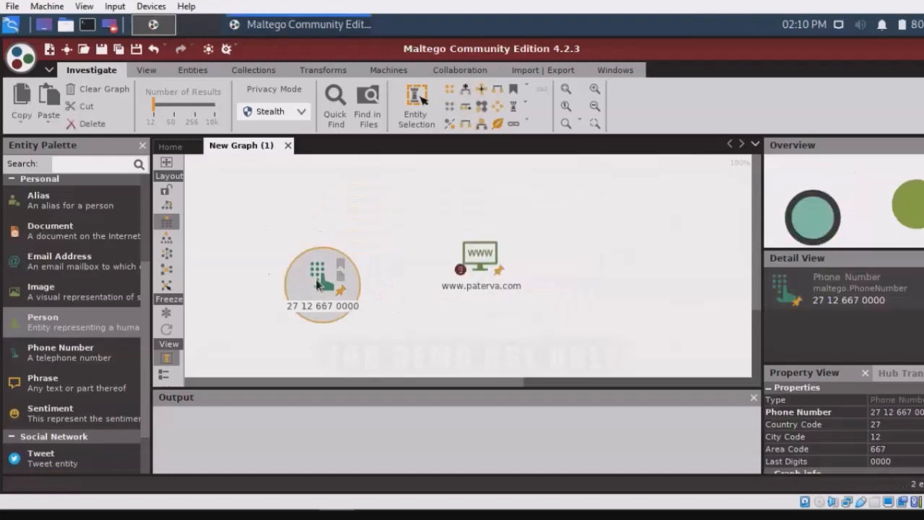
pyautogui.rightClick(322, 271)
pyautogui.click(342, 397)
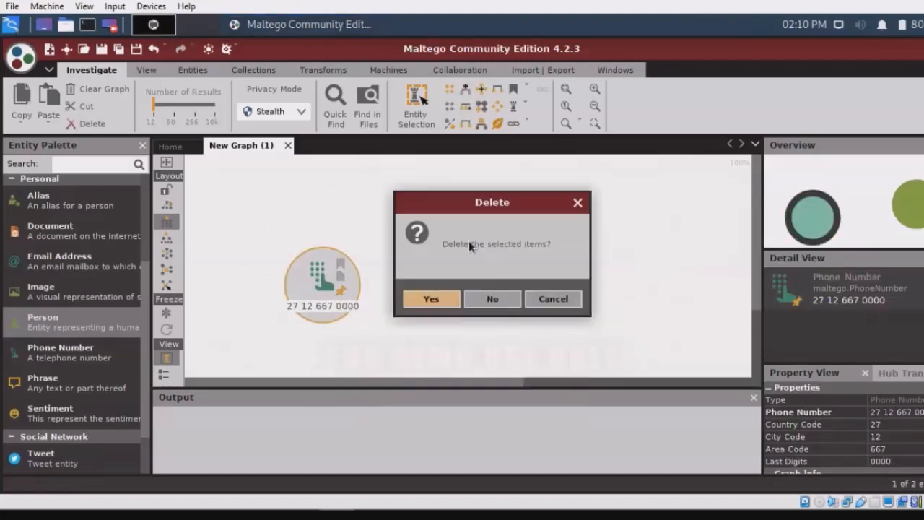
pyautogui.click(447, 299)
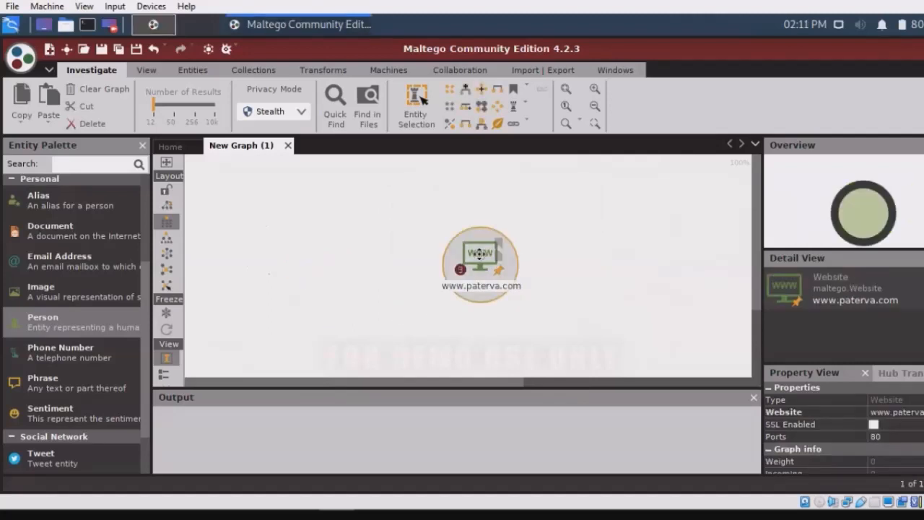
pyautogui.click(909, 413)
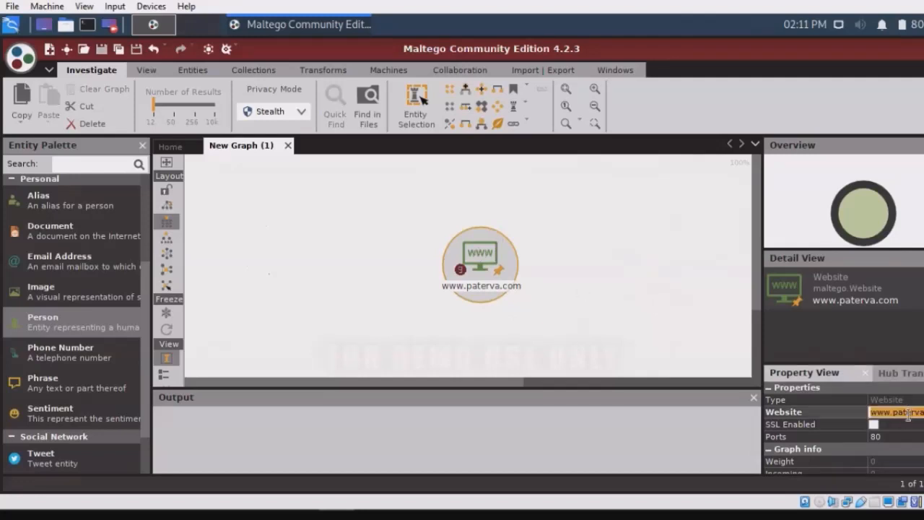
pyautogui.click(896, 411)
pyautogui.moveTo(894, 411); pyautogui.dragTo(923, 412)
pyautogui.write('ystr')
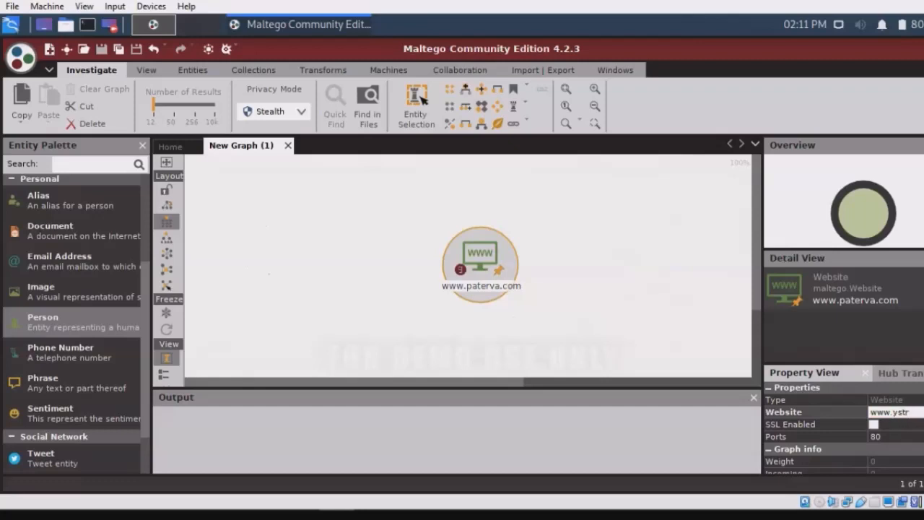
pyautogui.write('affic')
pyautogui.press('Return')
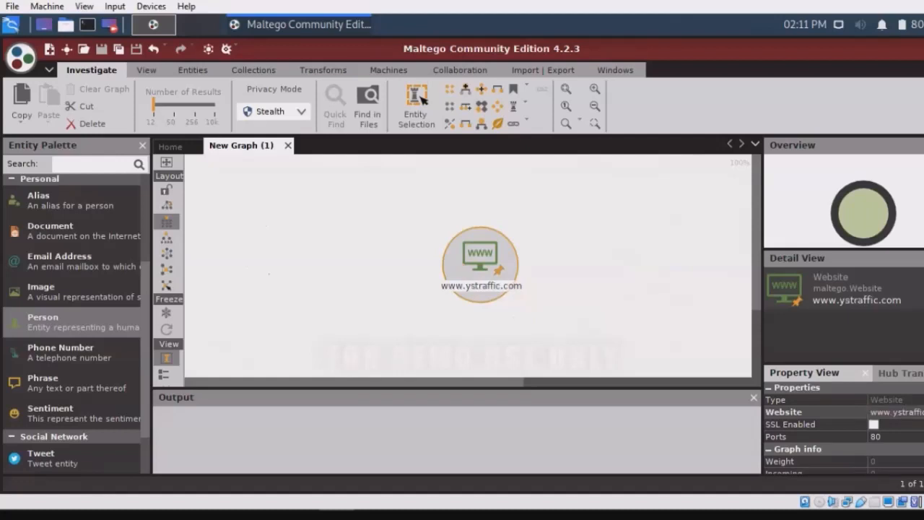
pyautogui.rightClick(467, 252)
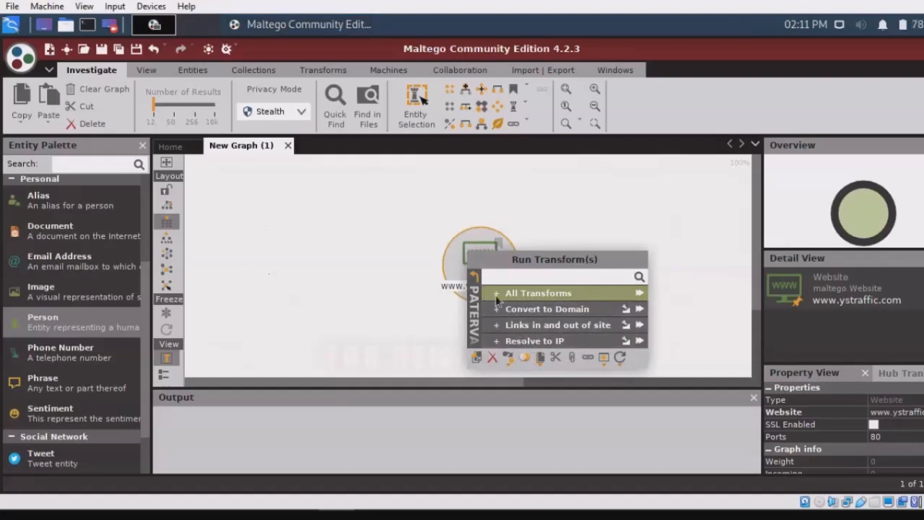
pyautogui.click(515, 295)
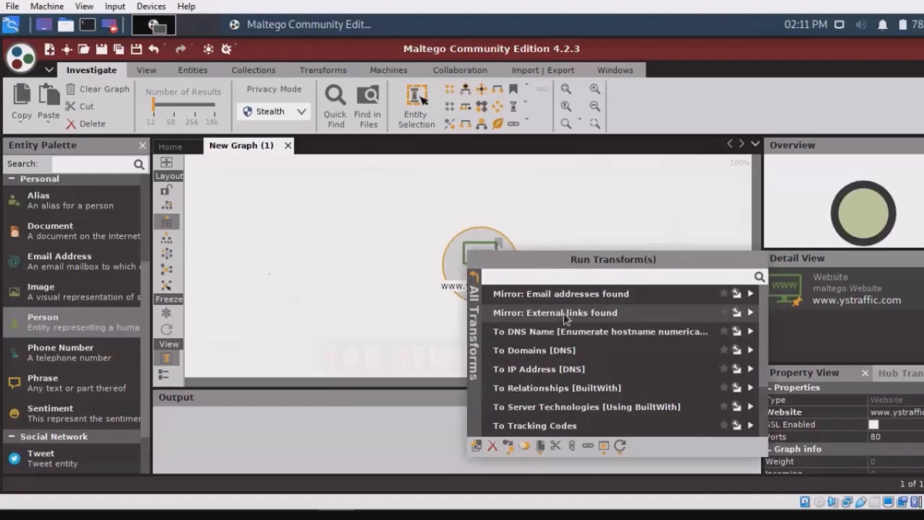
pyautogui.scroll(-2, 566, 318)
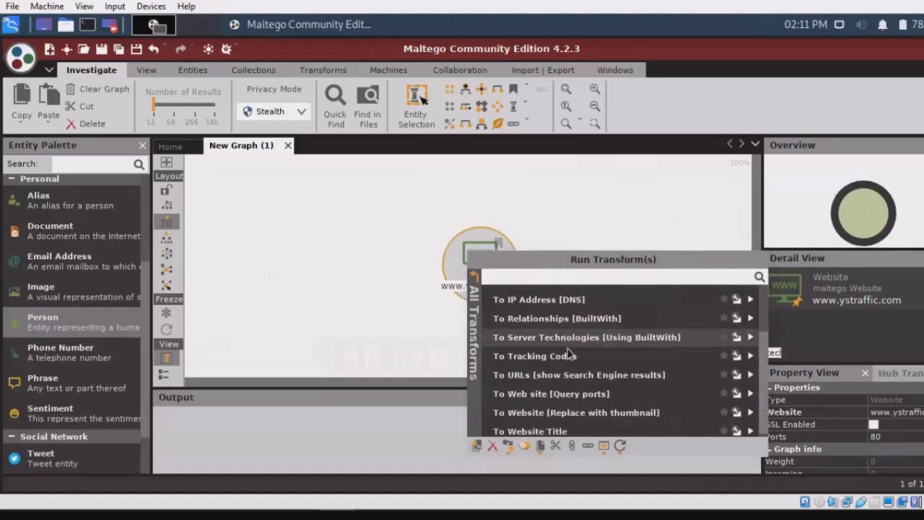
pyautogui.scroll(2, 577, 338)
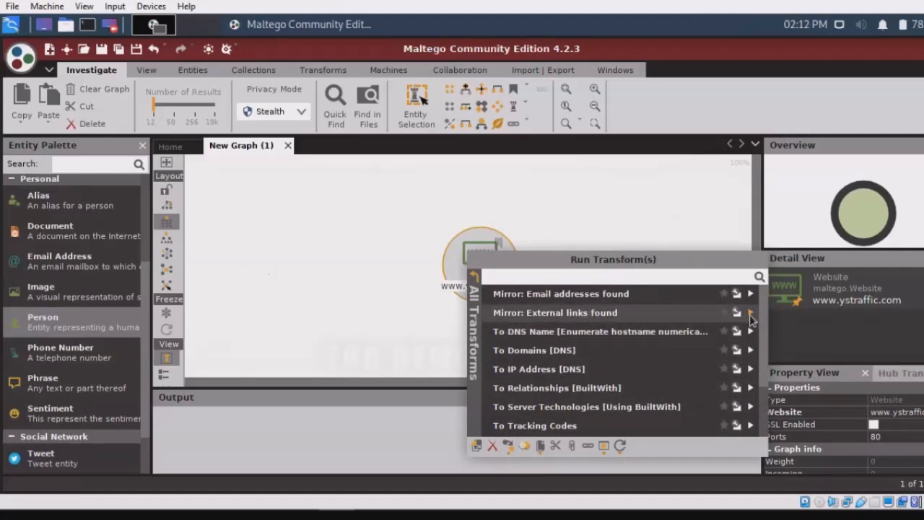
pyautogui.click(751, 316)
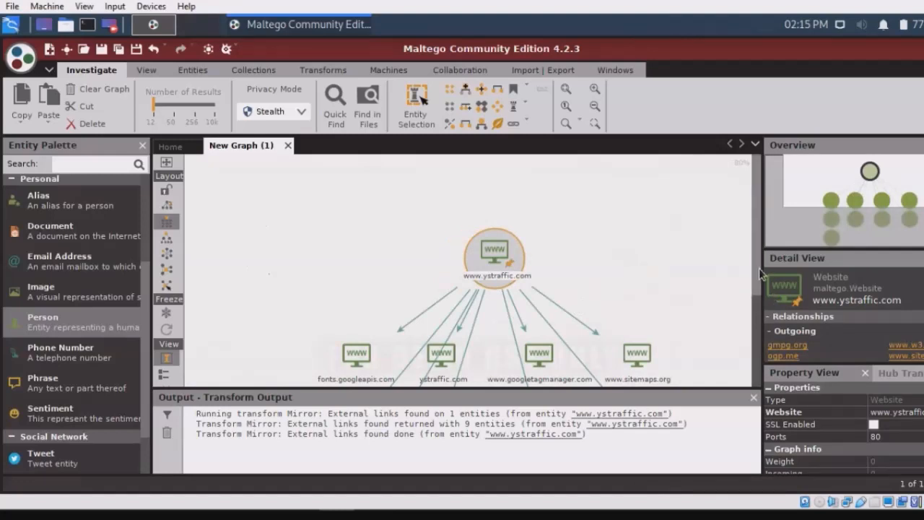
pyautogui.moveTo(759, 270); pyautogui.dragTo(760, 321)
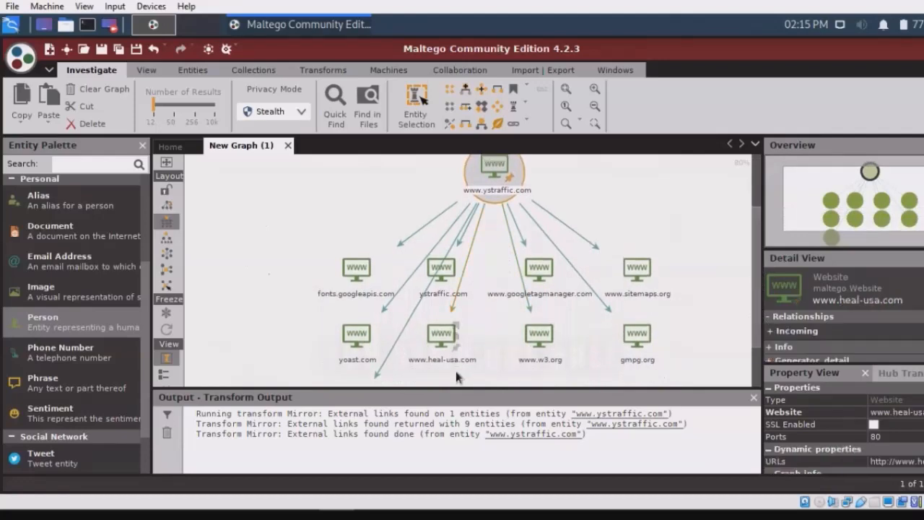